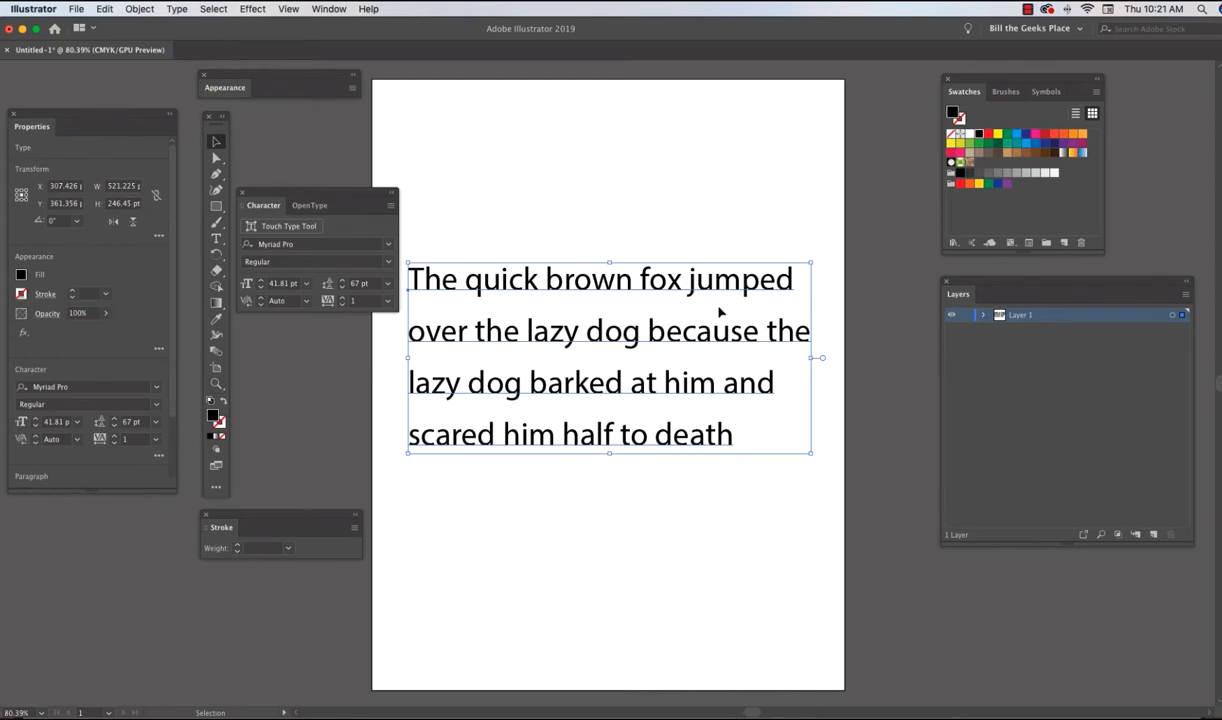
Rename the existing layer as text, add a new layer above it and lock the text layer.
double_click(1023, 318)
text(text)
key(Return)
click(1153, 535)
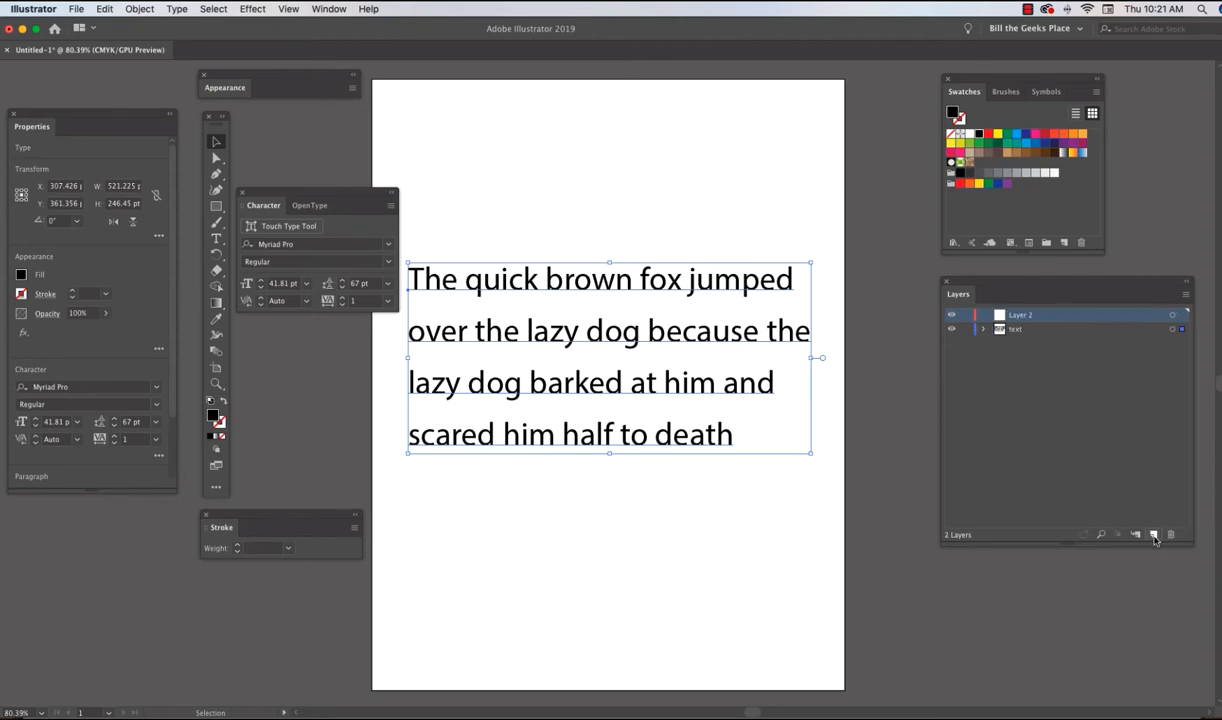
click(966, 330)
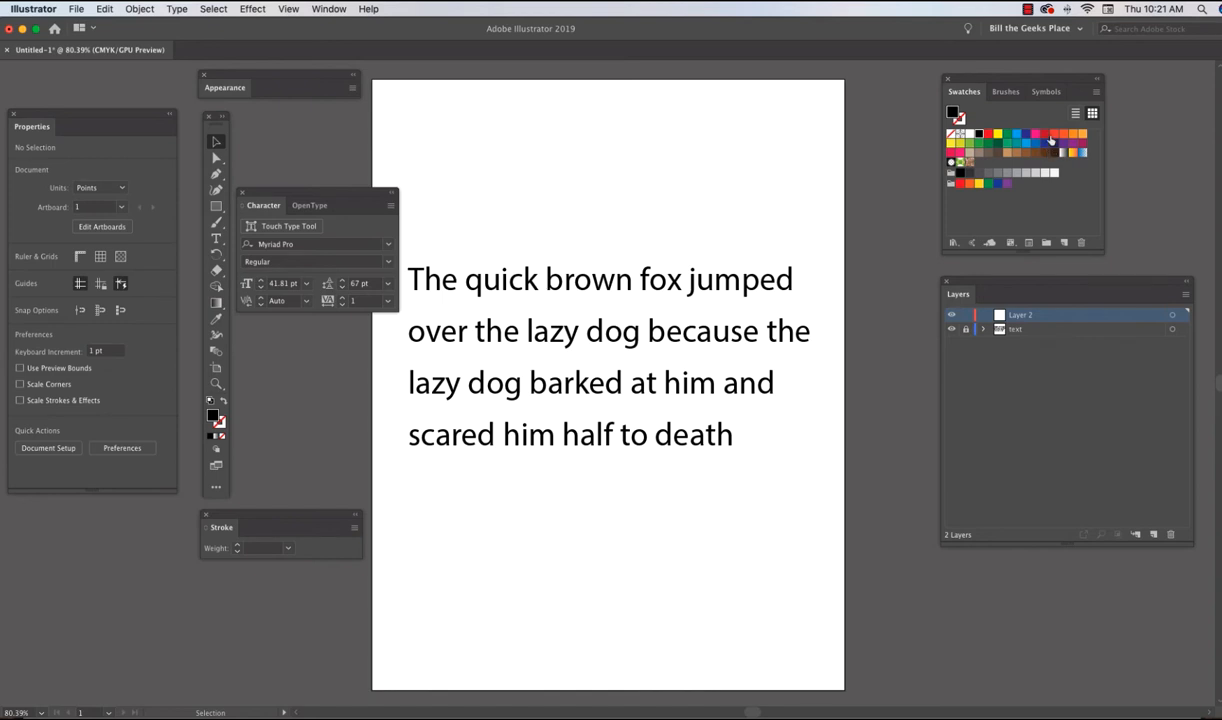
Draw a red rectangle about 507 pt wide and 35 pt high in the gap beneath the first text line.
click(1045, 134)
click(216, 206)
drag(264, 190, 445, 575)
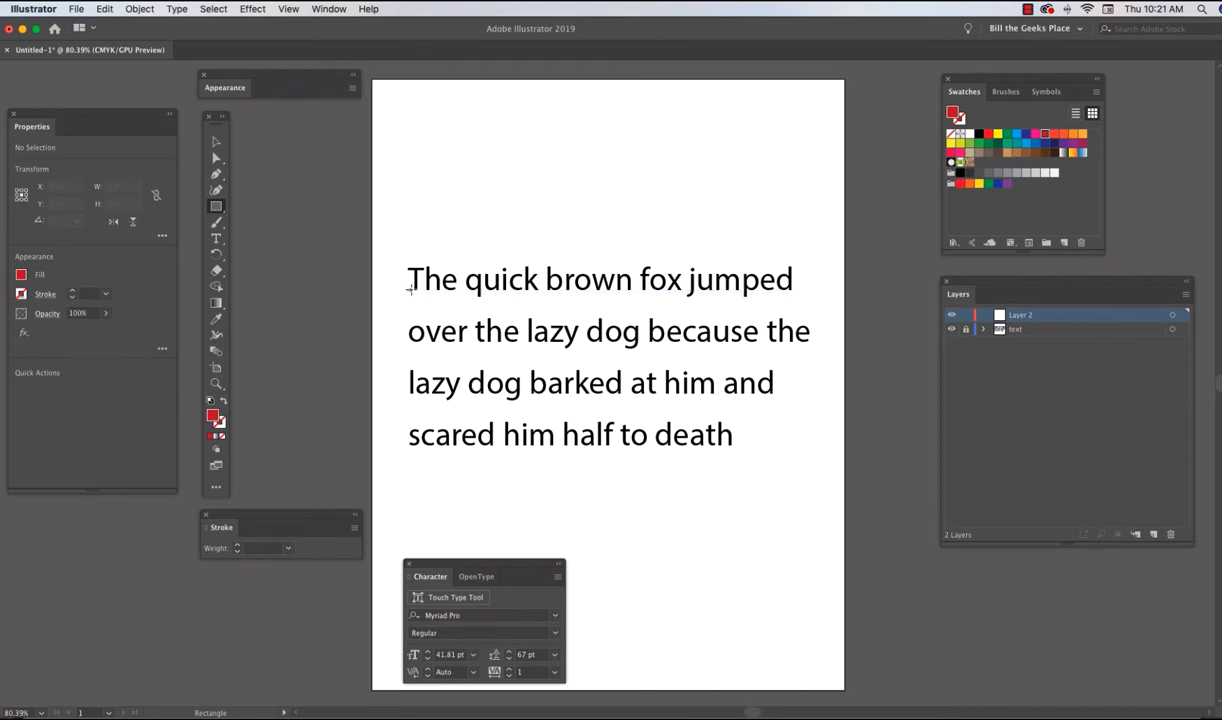
drag(408, 290, 800, 318)
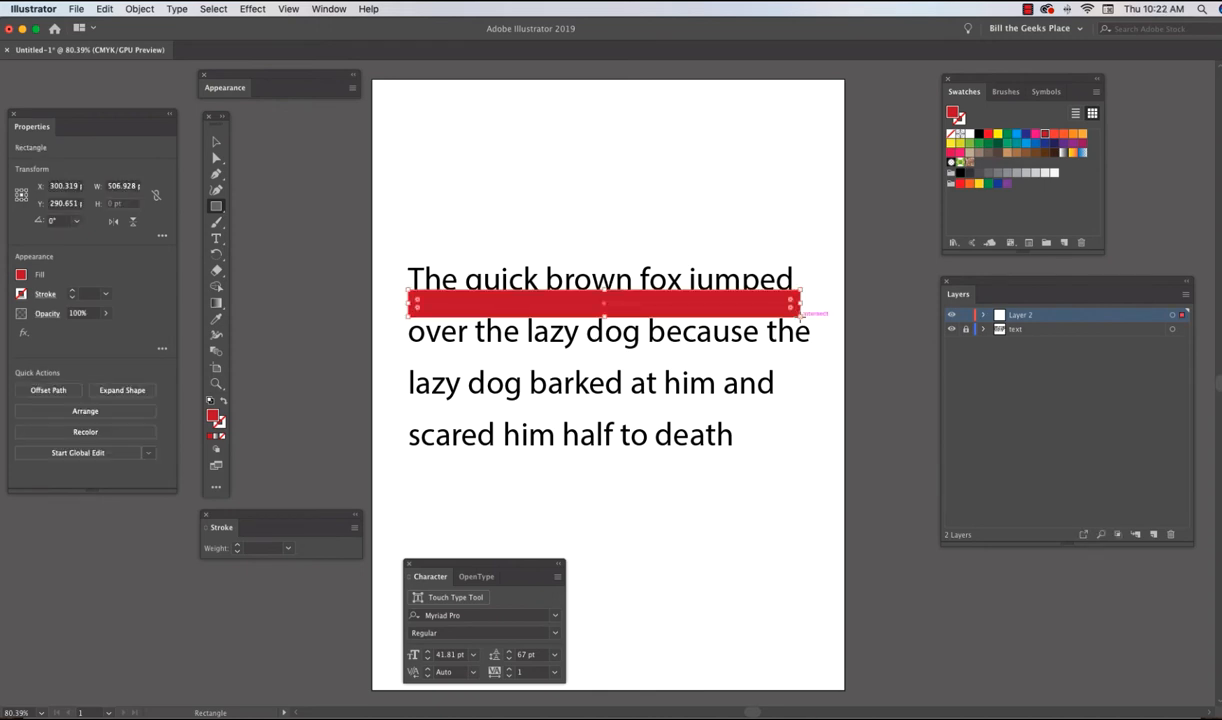
Duplicate the red bar beneath each of the other three text lines, then hide the layer holding the bars.
click(217, 143)
drag(604, 291, 627, 458)
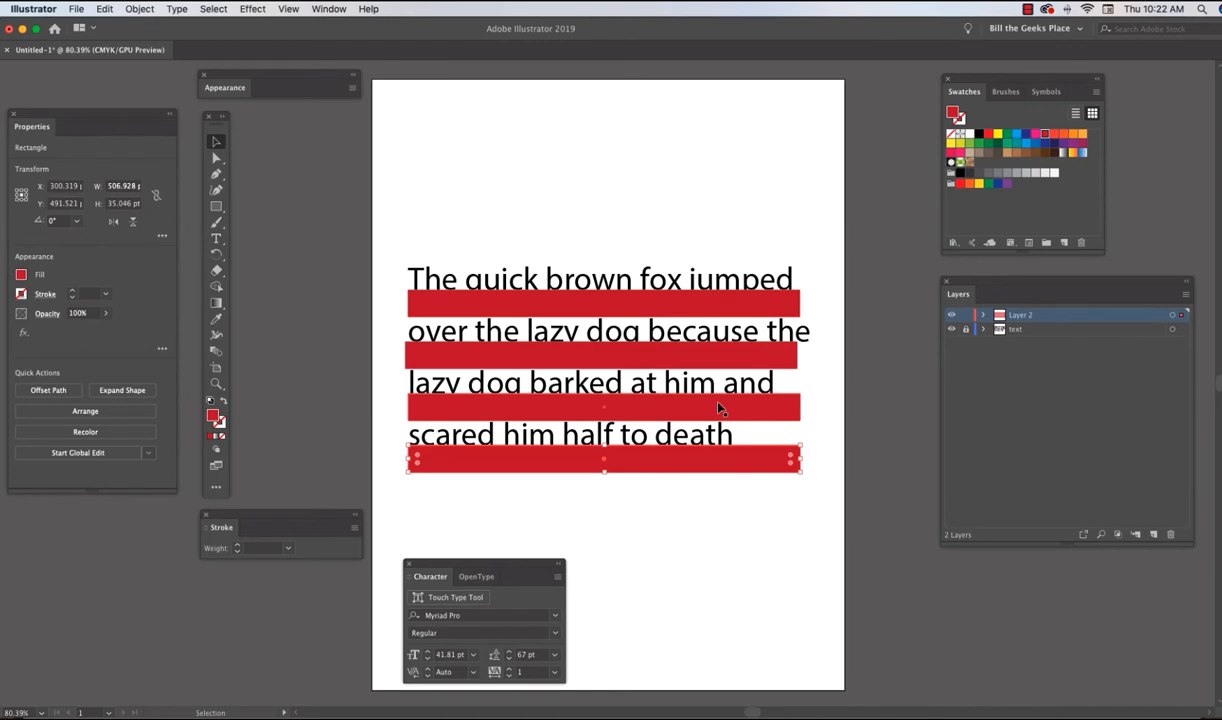
click(952, 317)
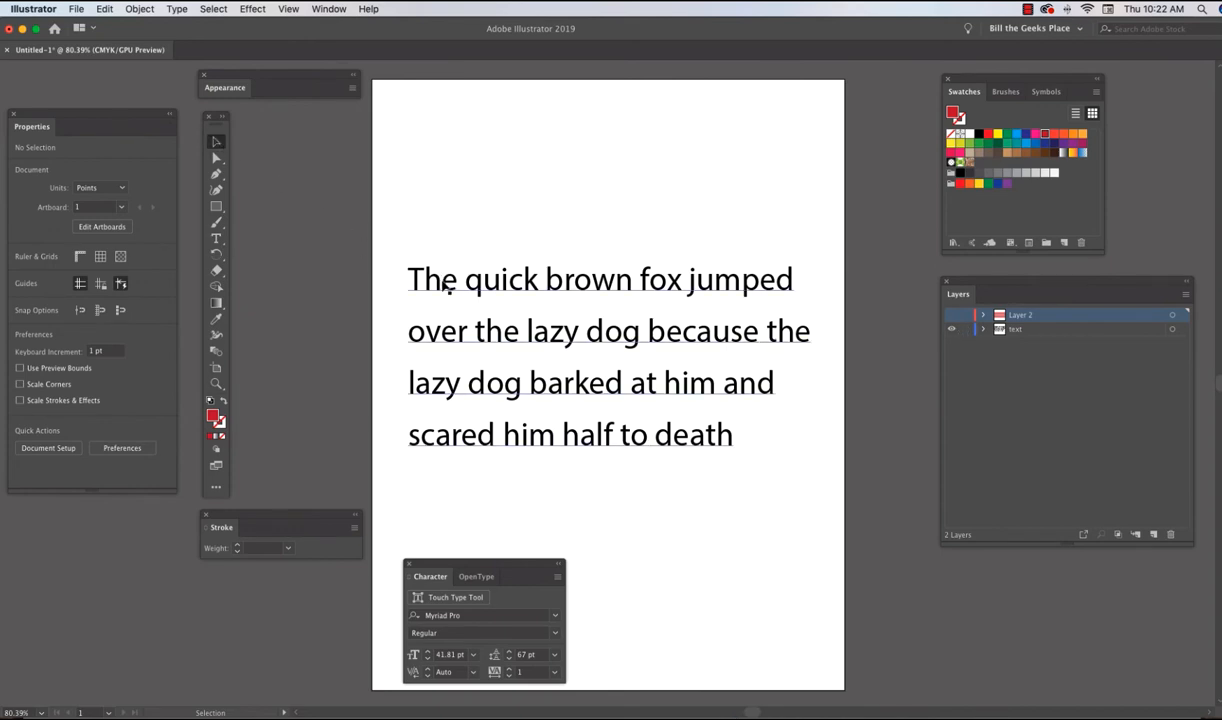
Select the four-line text block and increase its leading to 94 pt.
click(447, 285)
drag(456, 562, 534, 116)
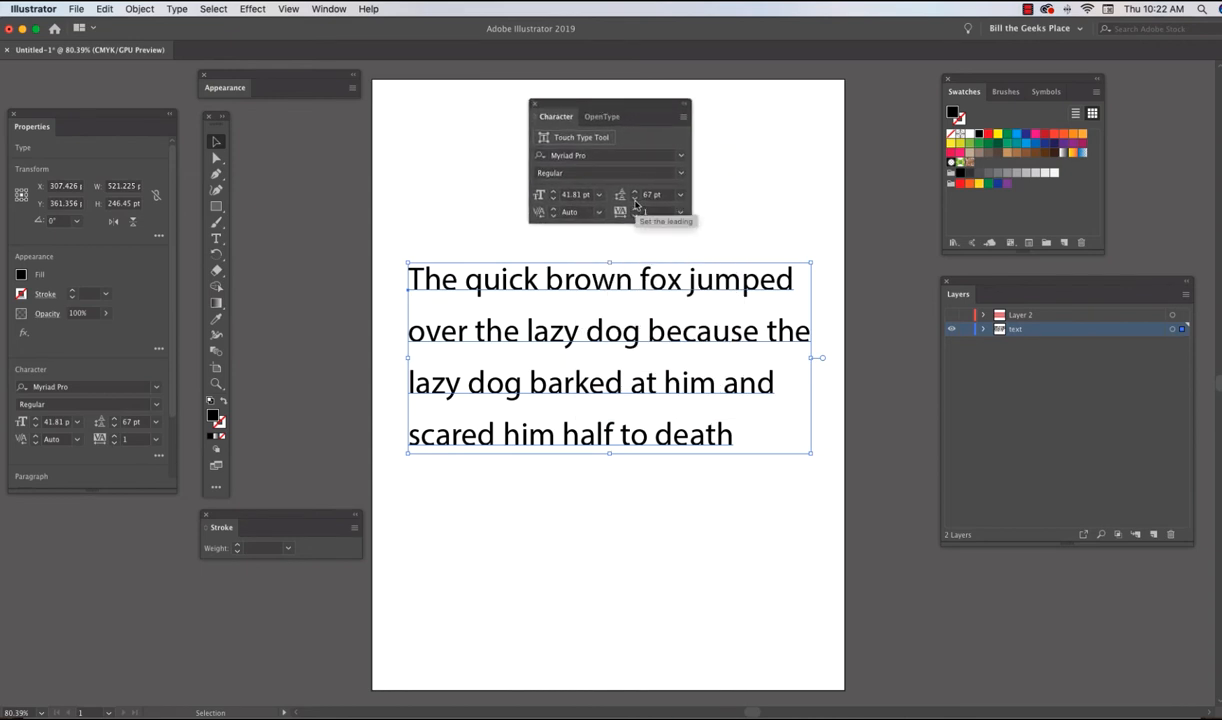
click(635, 192)
click(635, 192)
click(635, 192)
click(635, 192)
click(635, 192)
click(635, 192)
click(635, 192)
click(635, 192)
click(635, 192)
click(635, 192)
click(635, 192)
click(635, 192)
click(635, 192)
click(635, 192)
click(635, 192)
click(635, 192)
click(635, 192)
click(635, 192)
click(635, 192)
click(635, 192)
click(635, 192)
click(635, 192)
click(635, 192)
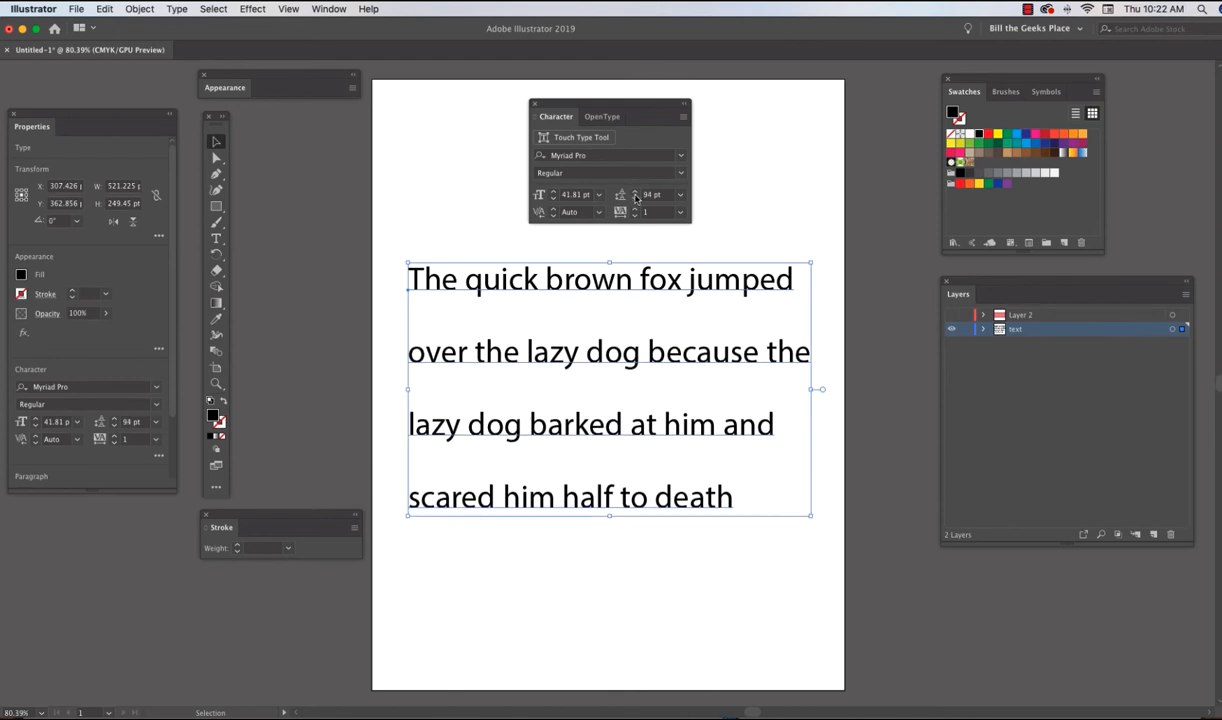
Tighten the text block's leading to 46 pt.
click(635, 199)
click(635, 199)
click(635, 199)
click(635, 199)
click(635, 199)
click(635, 199)
click(635, 199)
click(635, 199)
click(635, 199)
click(635, 199)
click(635, 199)
click(635, 199)
click(635, 199)
click(635, 199)
click(635, 199)
click(635, 199)
click(635, 199)
click(635, 199)
click(635, 199)
click(635, 199)
click(635, 199)
click(635, 199)
click(635, 199)
click(635, 199)
click(635, 199)
click(635, 199)
click(635, 199)
click(635, 199)
click(635, 199)
click(635, 199)
click(635, 199)
click(635, 199)
click(635, 199)
click(635, 199)
click(635, 199)
click(635, 199)
click(635, 199)
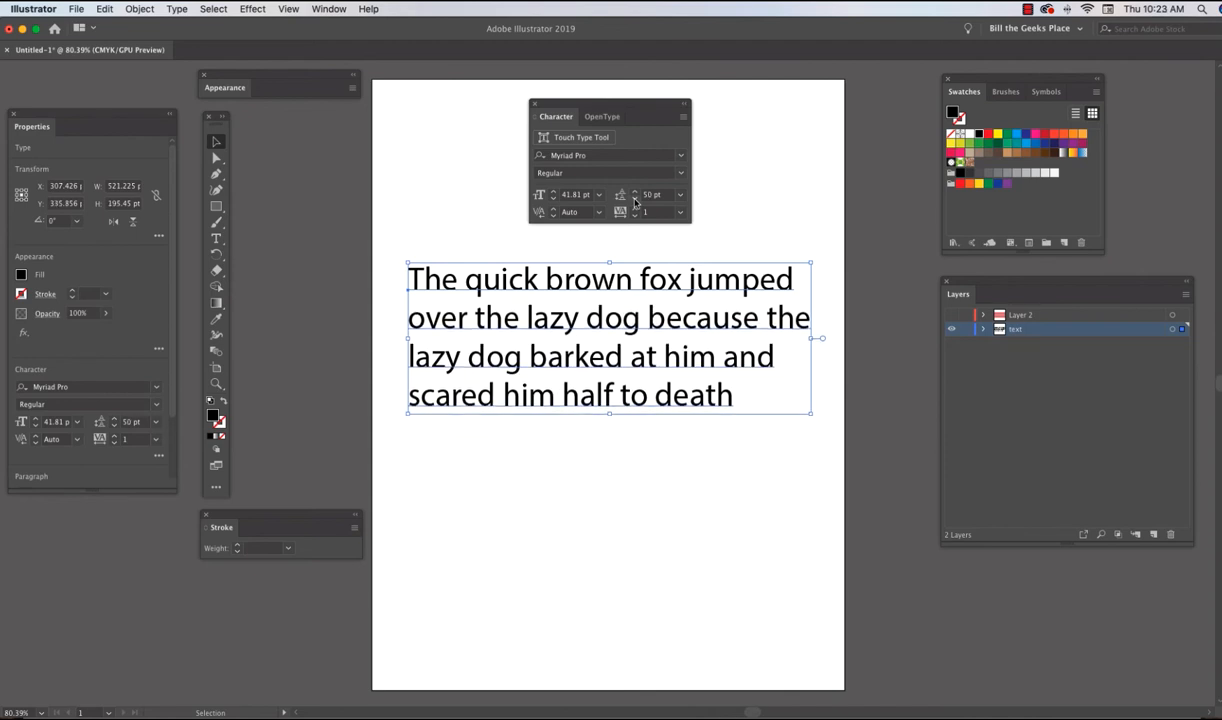
click(635, 199)
click(635, 199)
click(635, 199)
click(635, 199)
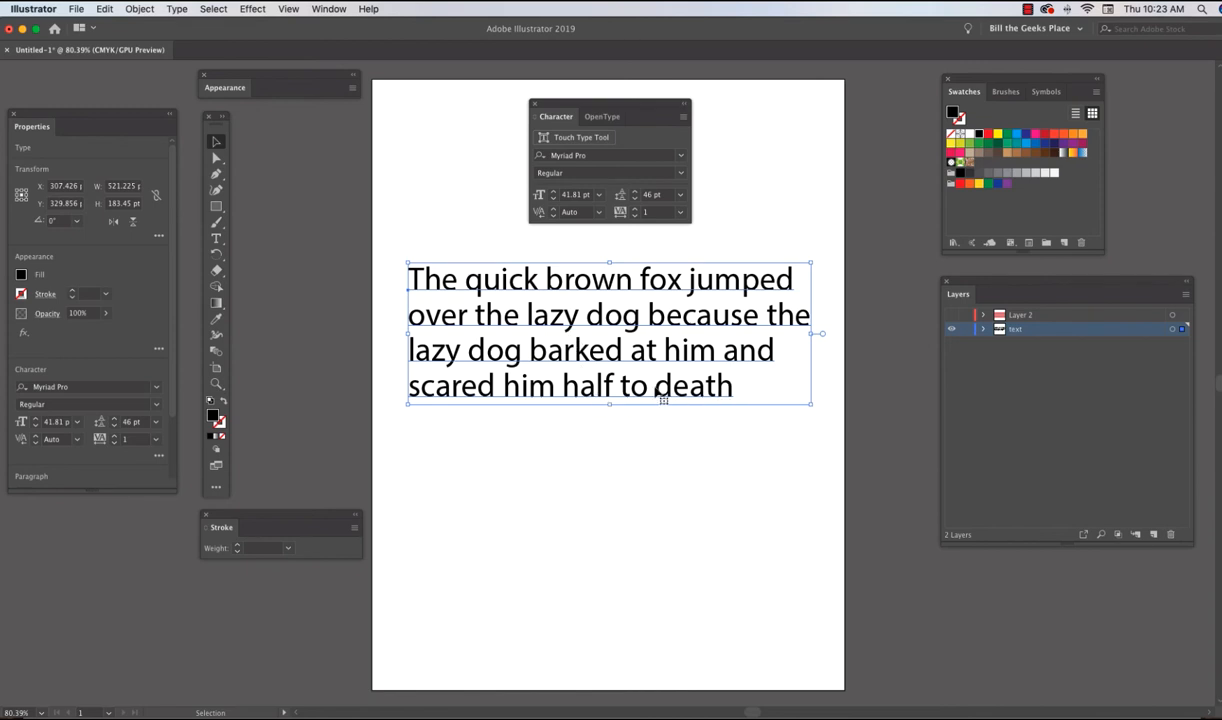
Increase the tracking of the whole text block to 16.
click(635, 211)
click(635, 211)
click(635, 211)
click(635, 211)
click(635, 211)
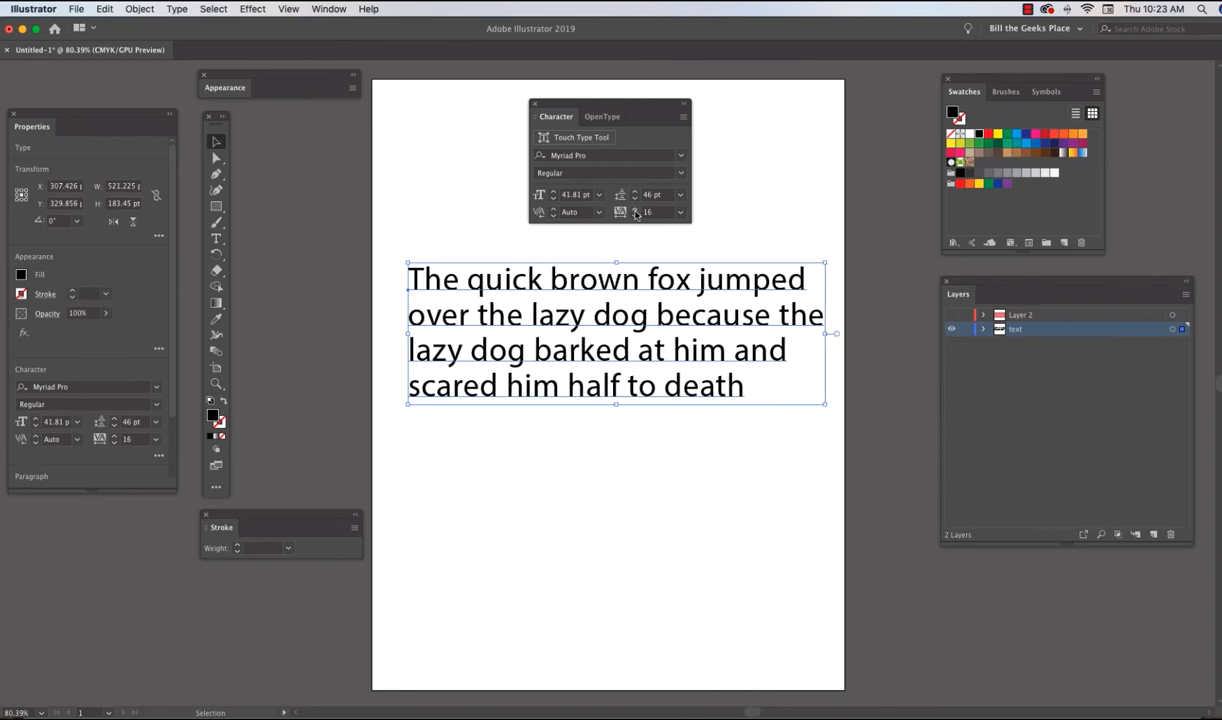
Widen the text block's tracking further, then bring it down to 0.
click(634, 209)
click(634, 209)
click(634, 209)
click(634, 210)
click(634, 217)
click(634, 217)
click(634, 217)
click(634, 217)
click(634, 217)
click(634, 217)
click(634, 217)
click(634, 217)
click(634, 217)
click(634, 217)
click(634, 217)
click(634, 217)
click(634, 217)
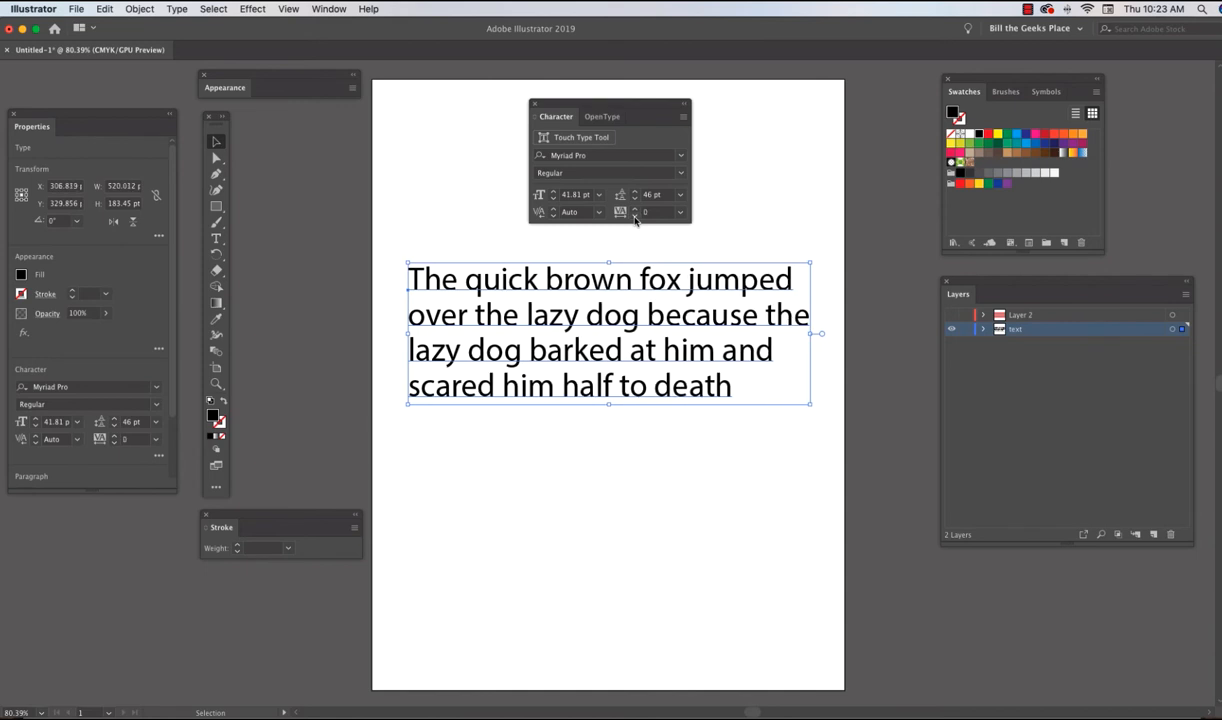
Tighten the text block's tracking below zero, then set it to 3.
click(634, 217)
click(634, 217)
click(634, 217)
click(634, 217)
click(634, 217)
click(634, 217)
click(634, 217)
click(634, 217)
click(634, 217)
click(635, 210)
click(635, 210)
click(635, 210)
click(635, 210)
click(635, 210)
click(635, 210)
click(635, 210)
click(635, 210)
click(635, 210)
click(635, 210)
click(635, 210)
click(635, 210)
click(635, 210)
click(635, 210)
click(635, 210)
click(635, 210)
click(635, 210)
click(635, 210)
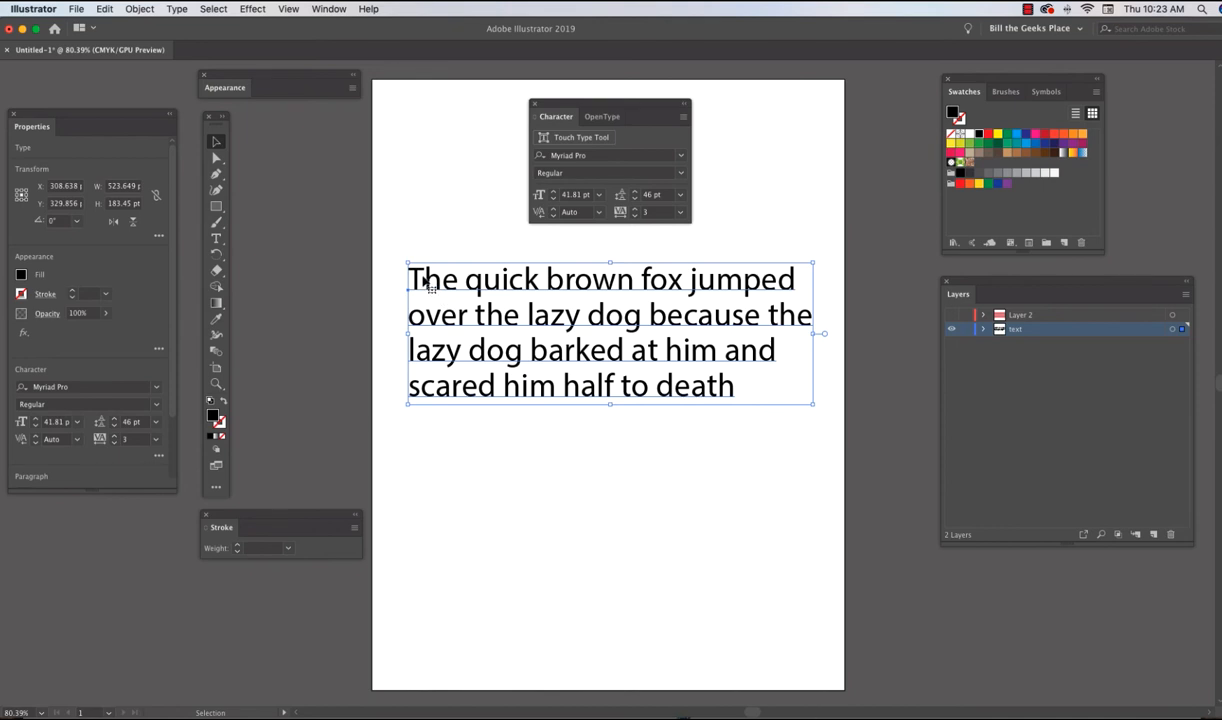
click(216, 241)
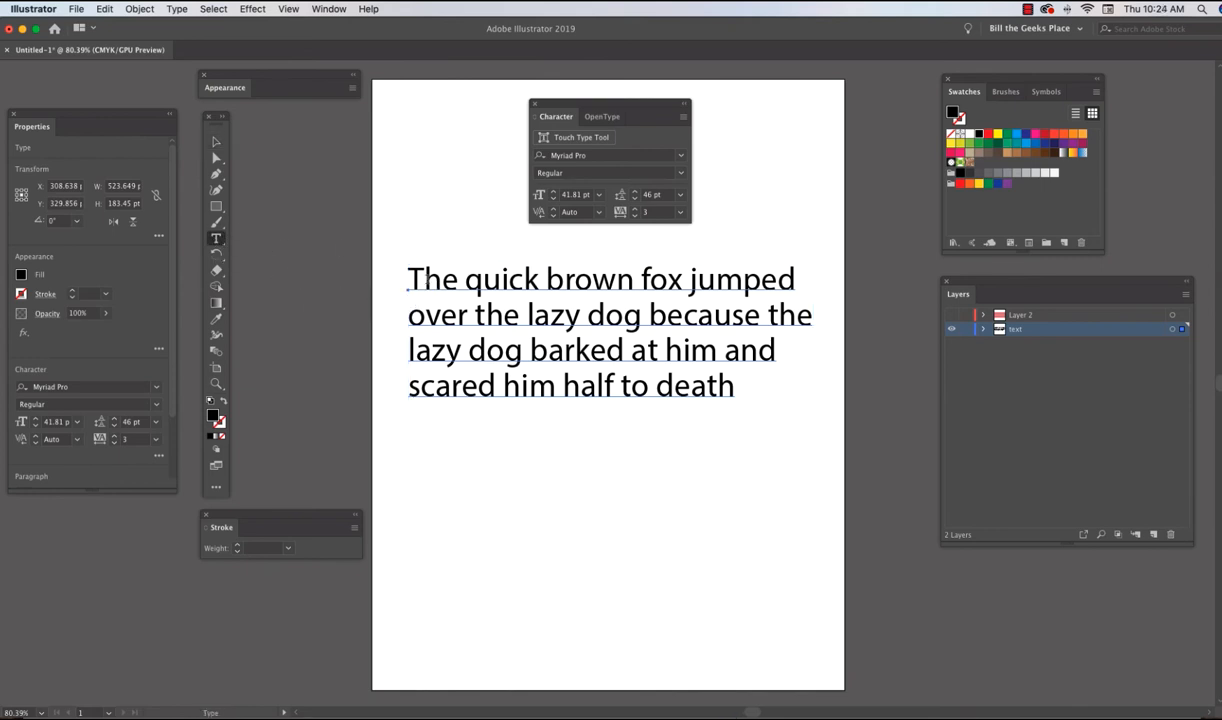
drag(440, 282, 401, 282)
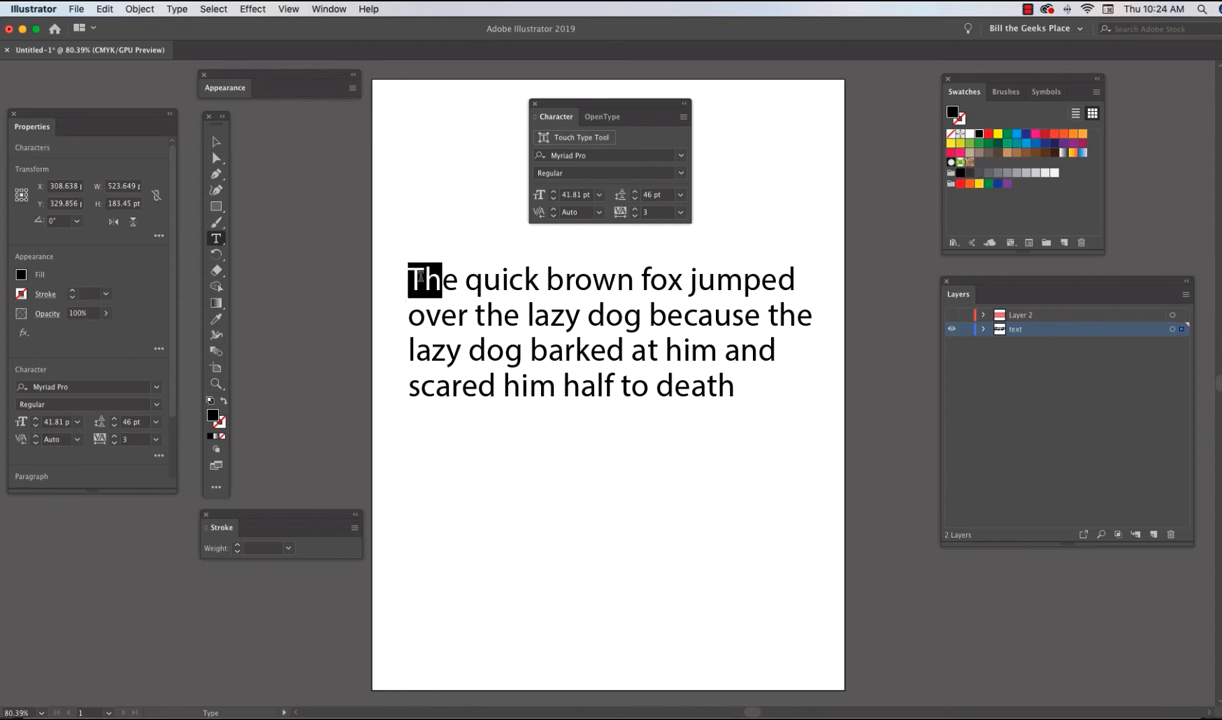
click(215, 143)
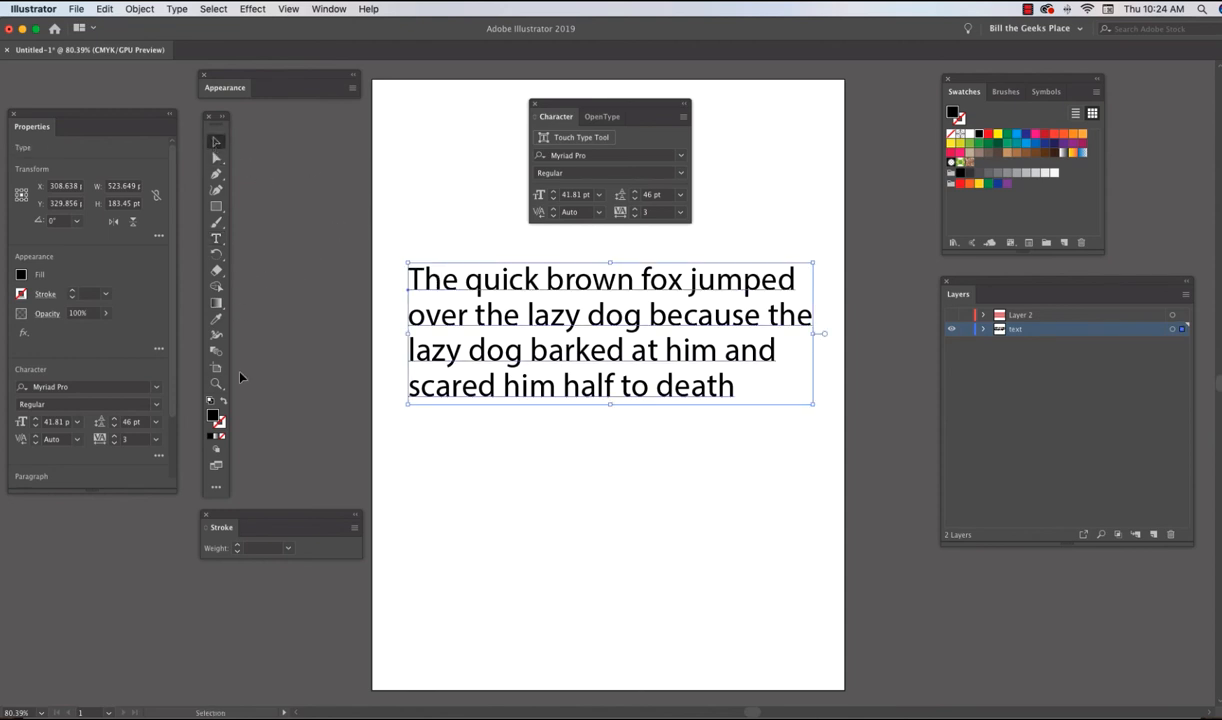
Place the text cursor between the T and h of "The" and set the kerning to 200.
click(216, 240)
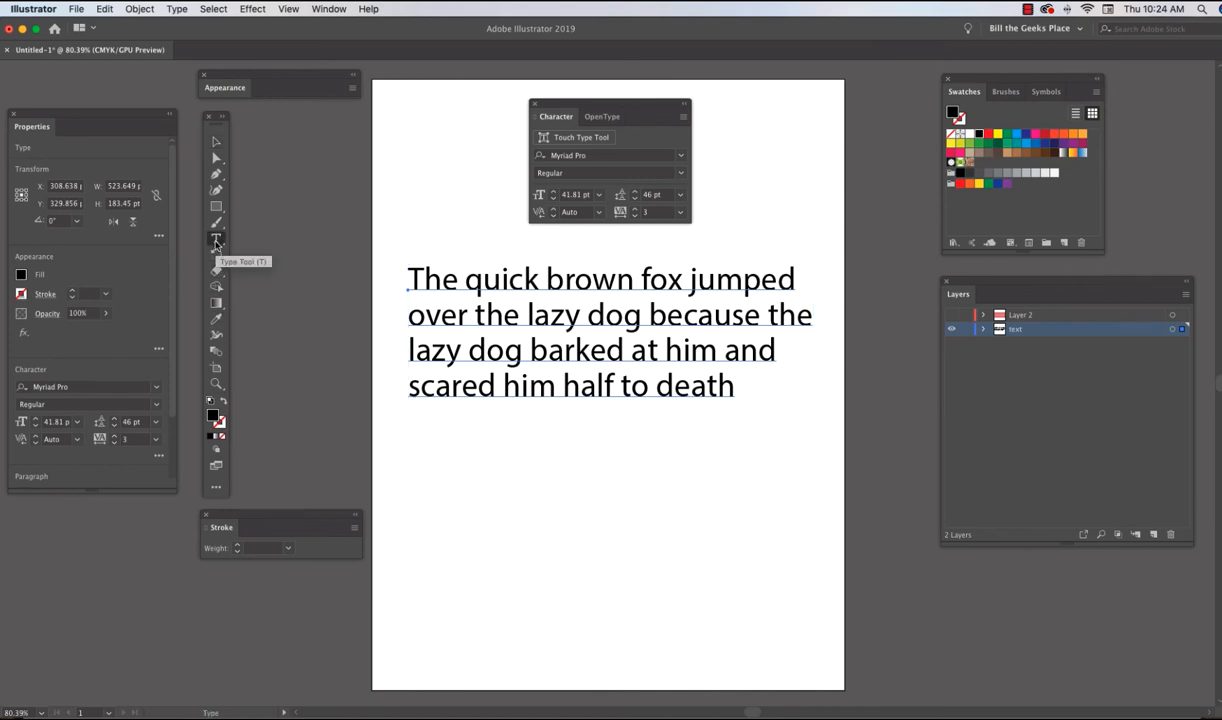
click(422, 283)
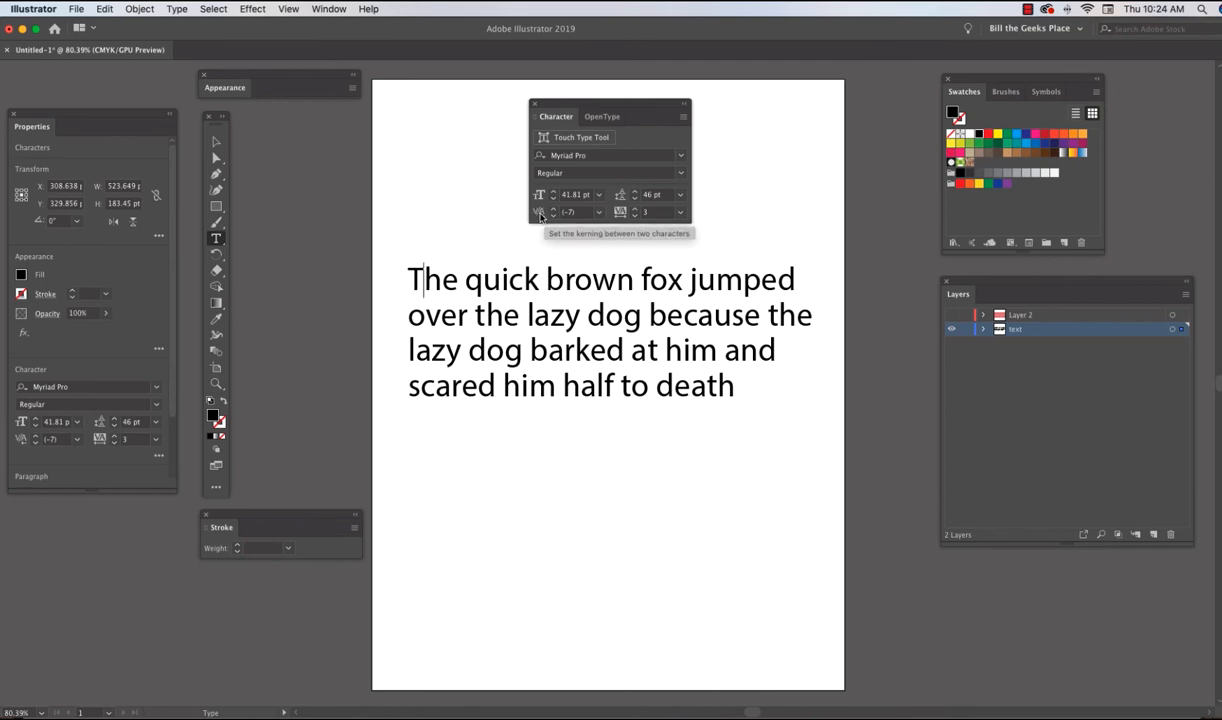
click(598, 213)
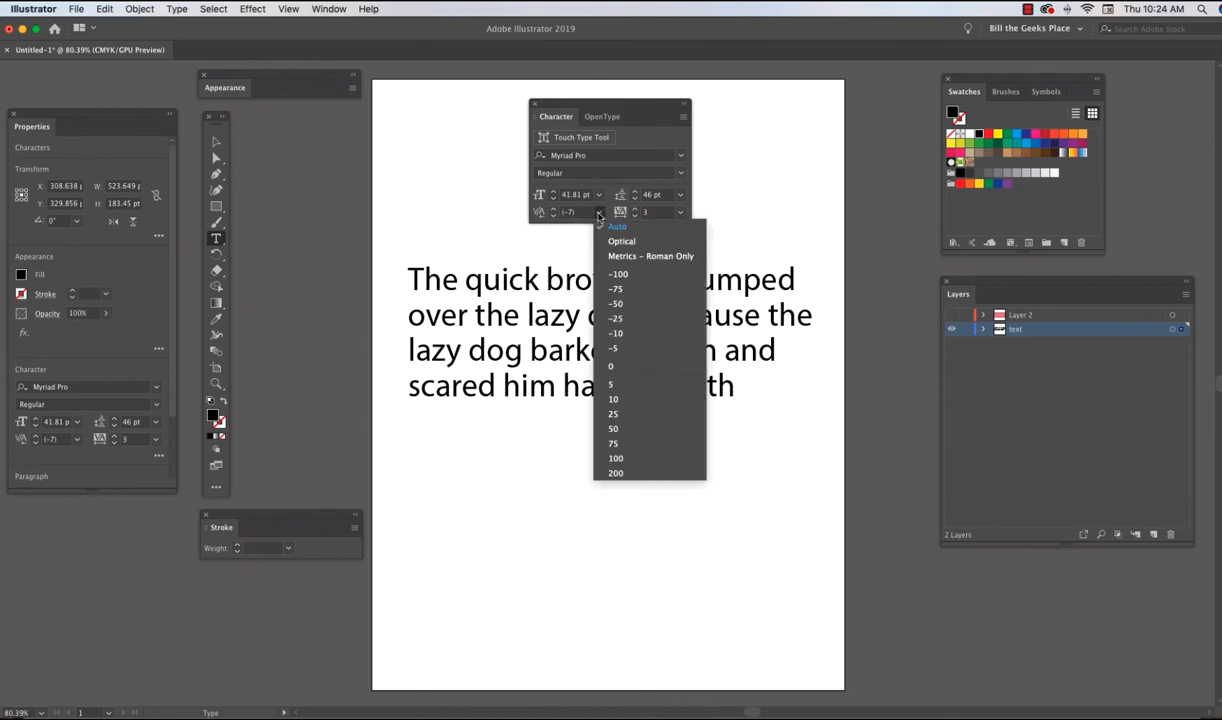
click(616, 474)
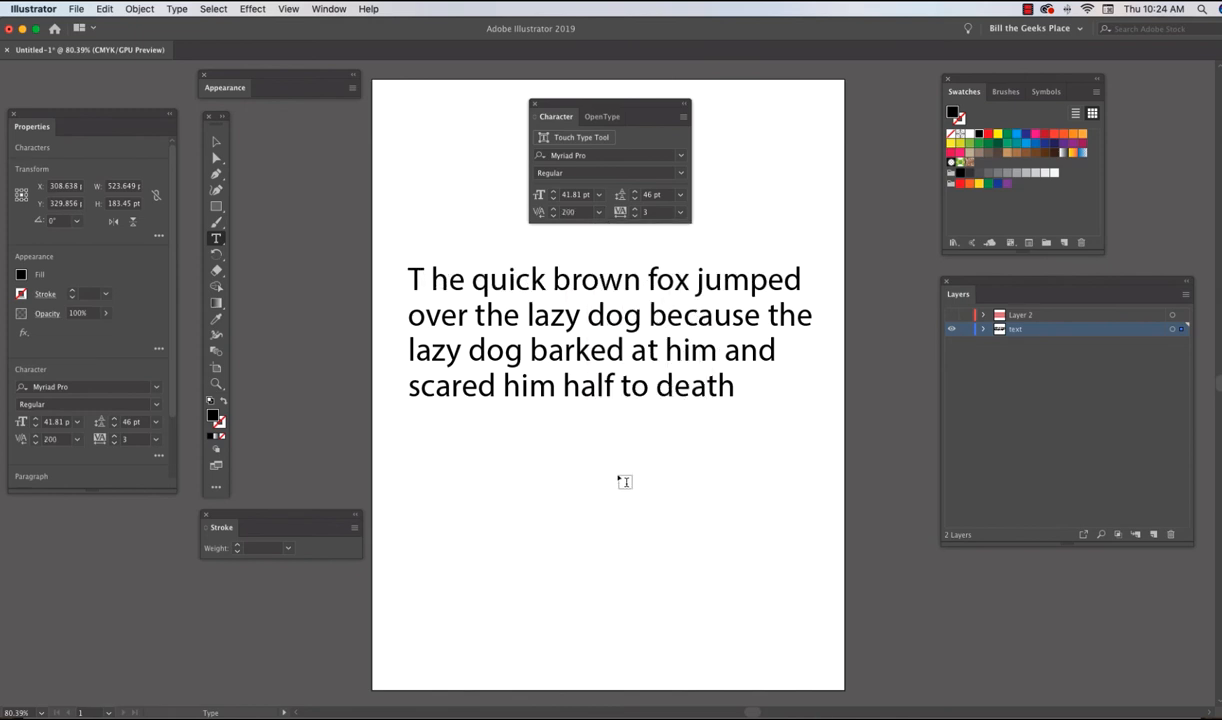
Widen the kerning between the T and h of "The" to 400.
click(566, 212)
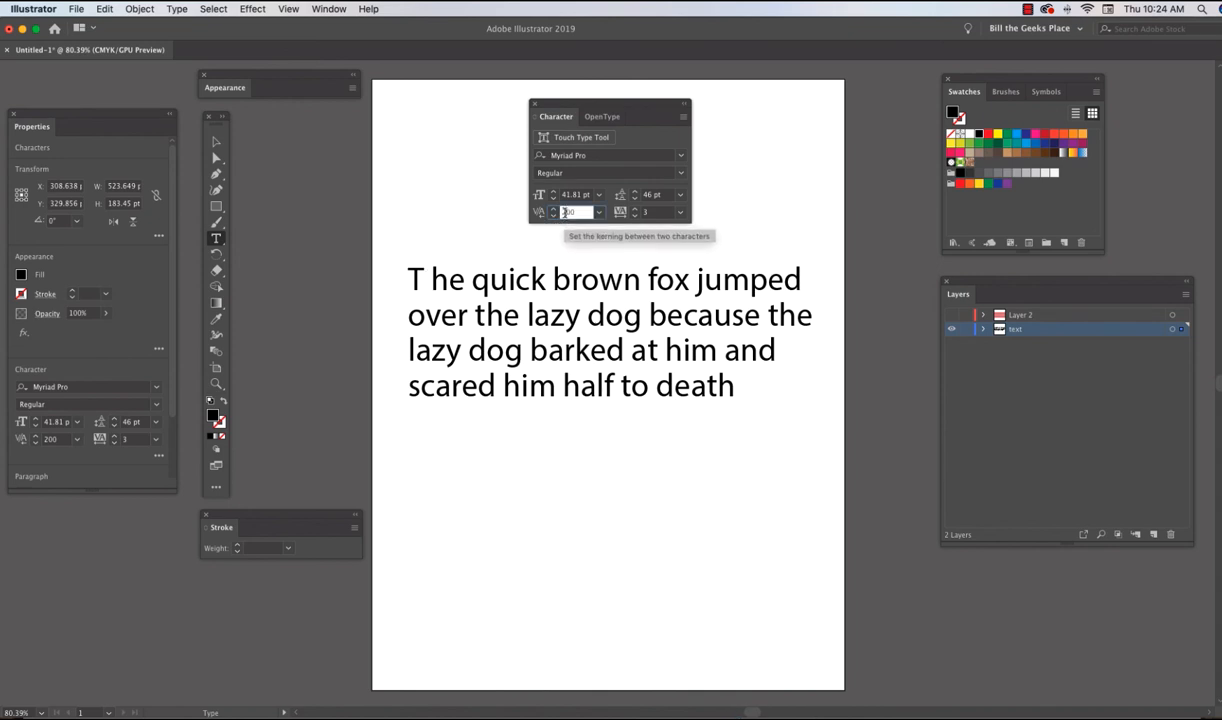
text(4)
key(Return)
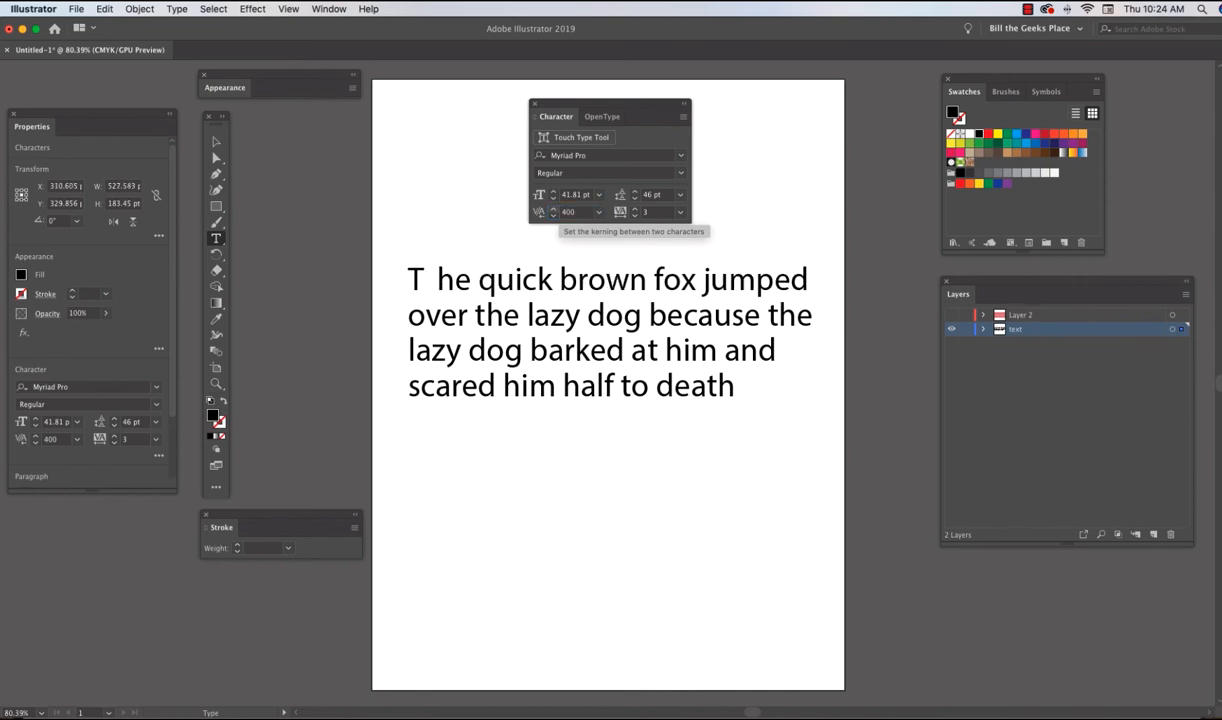
Set the kerning between the T and h of "The" to 600.
click(568, 215)
text(600)
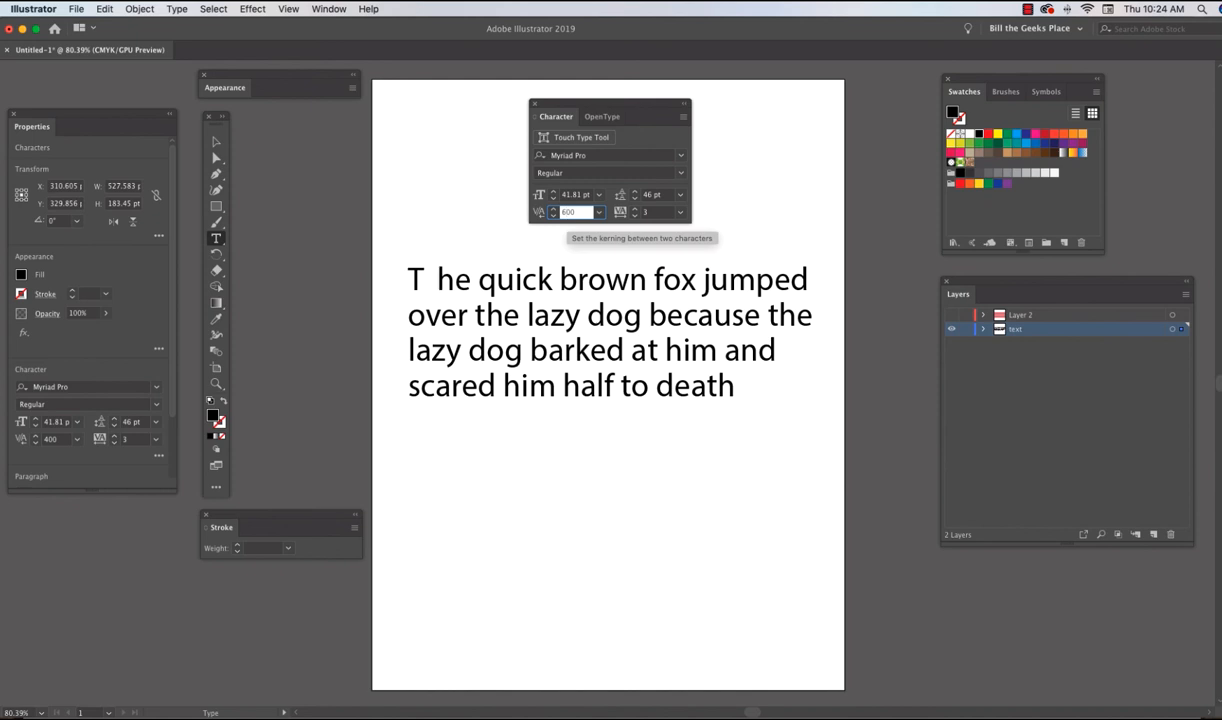
key(Return)
click(440, 279)
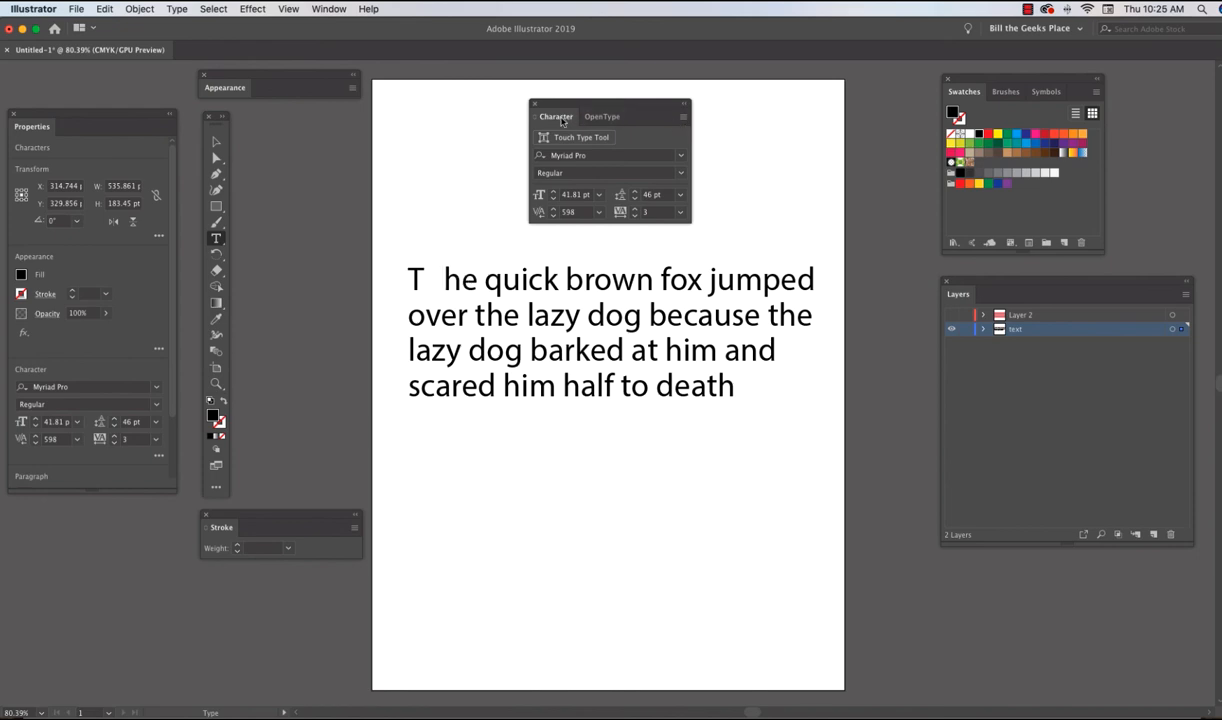
Reset the text block's character settings to the defaults and scale it up proportionally to about 43 pt type.
click(684, 118)
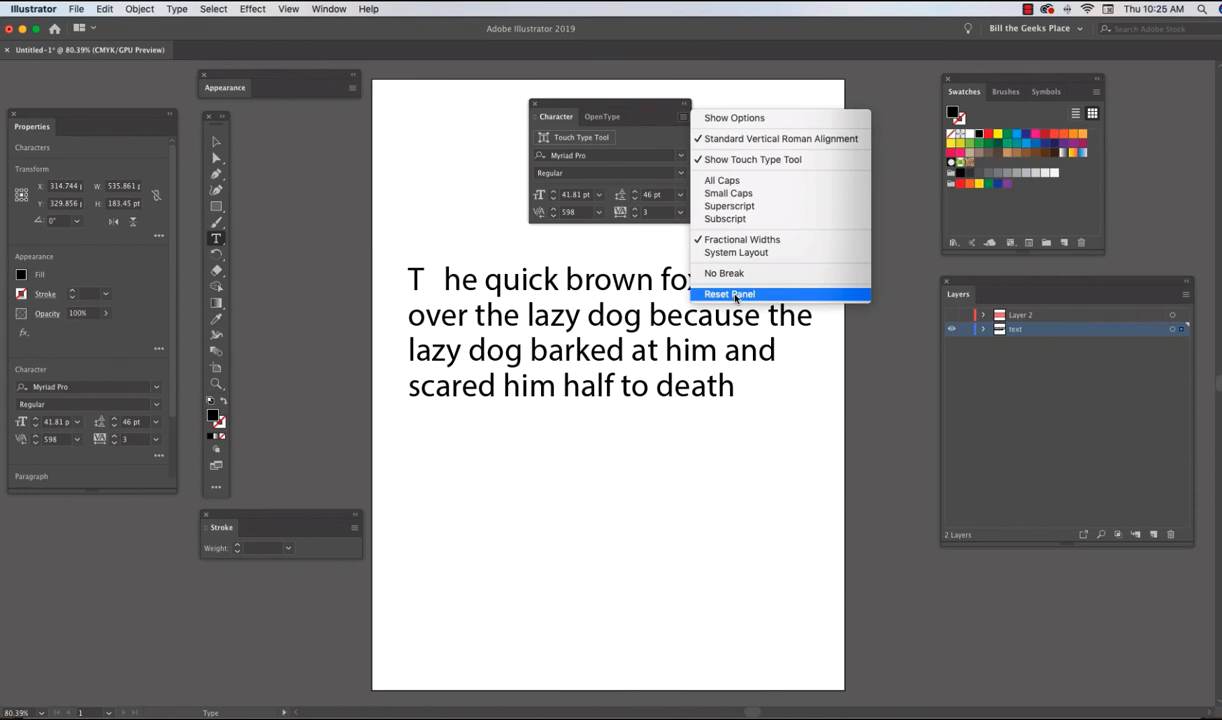
click(718, 101)
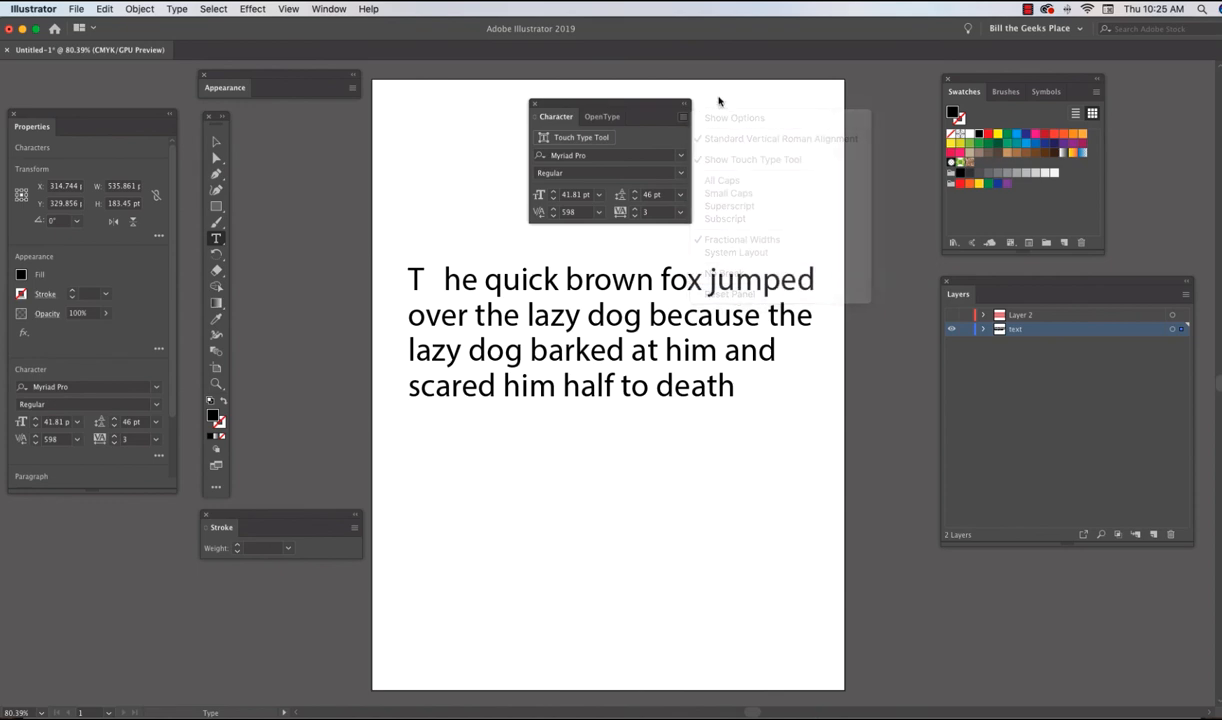
click(216, 141)
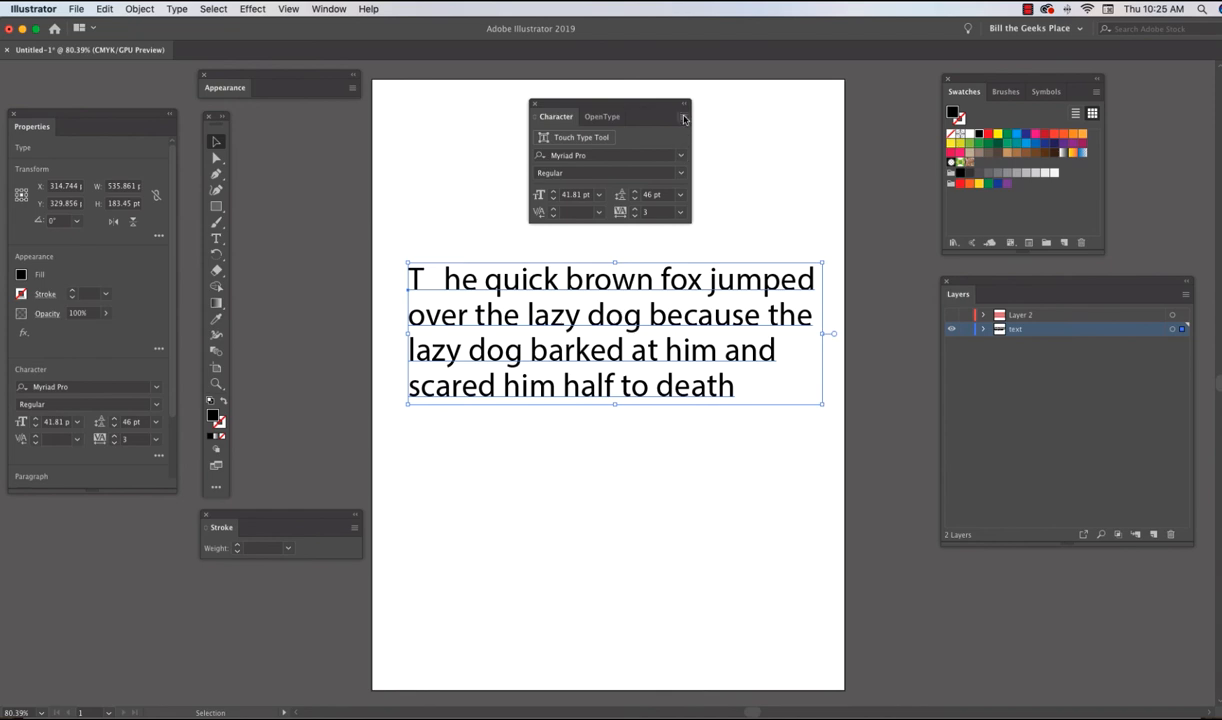
click(684, 118)
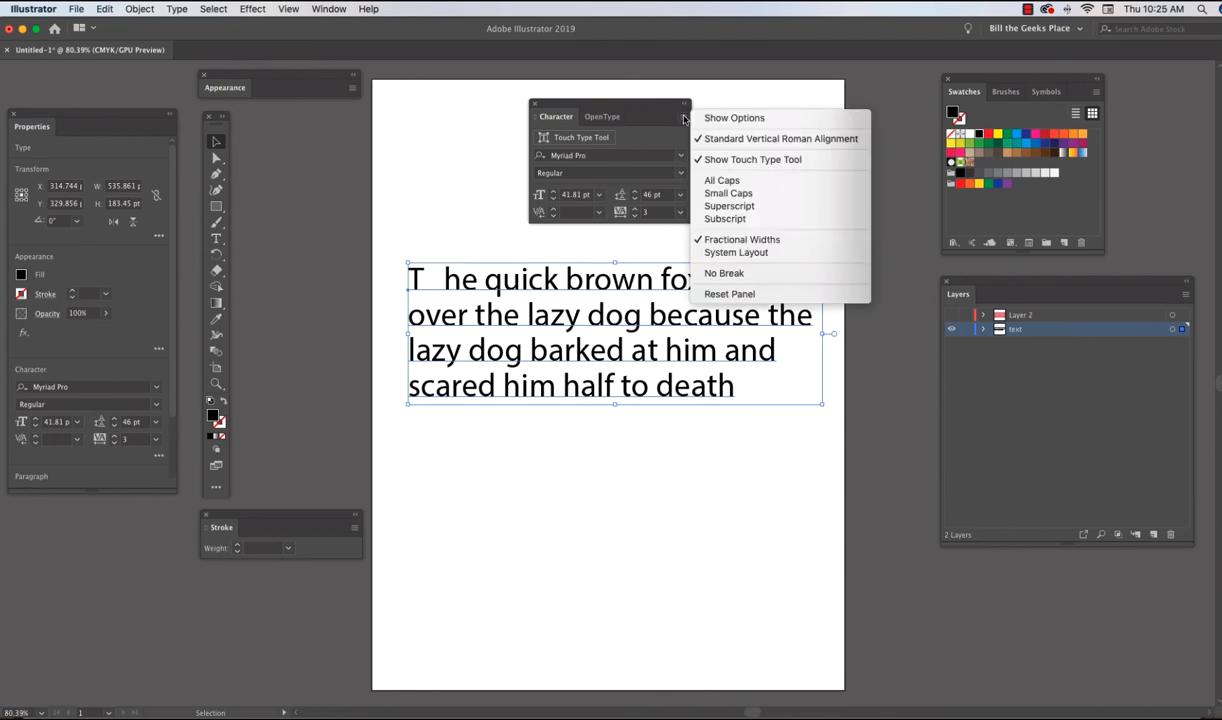
click(728, 294)
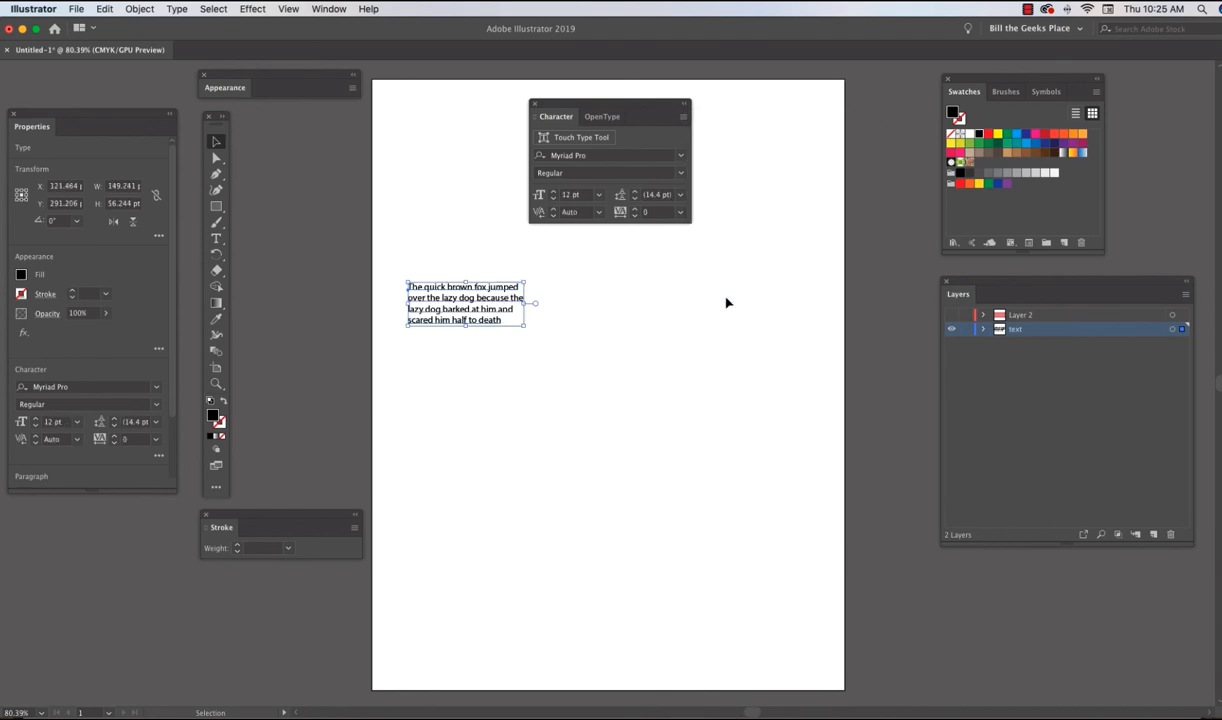
drag(522, 326, 824, 507)
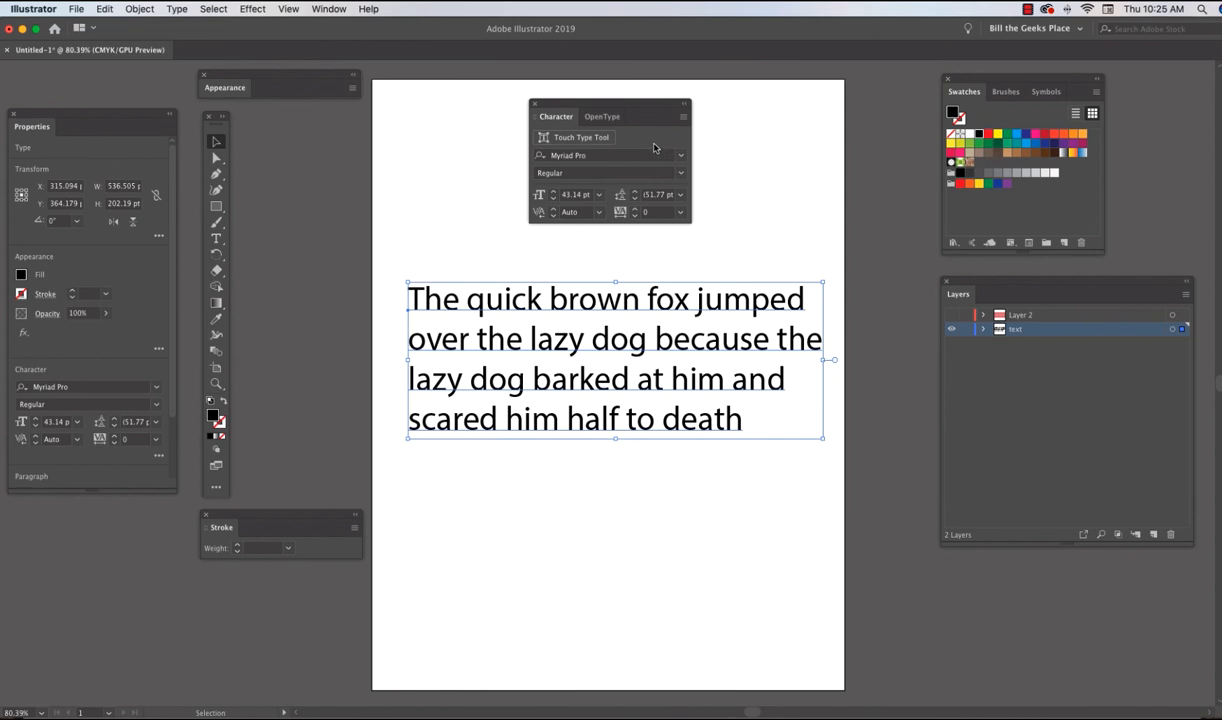
Enlarge only the initial T of "The" with the Touch Type tool so it rises above the first line.
click(560, 141)
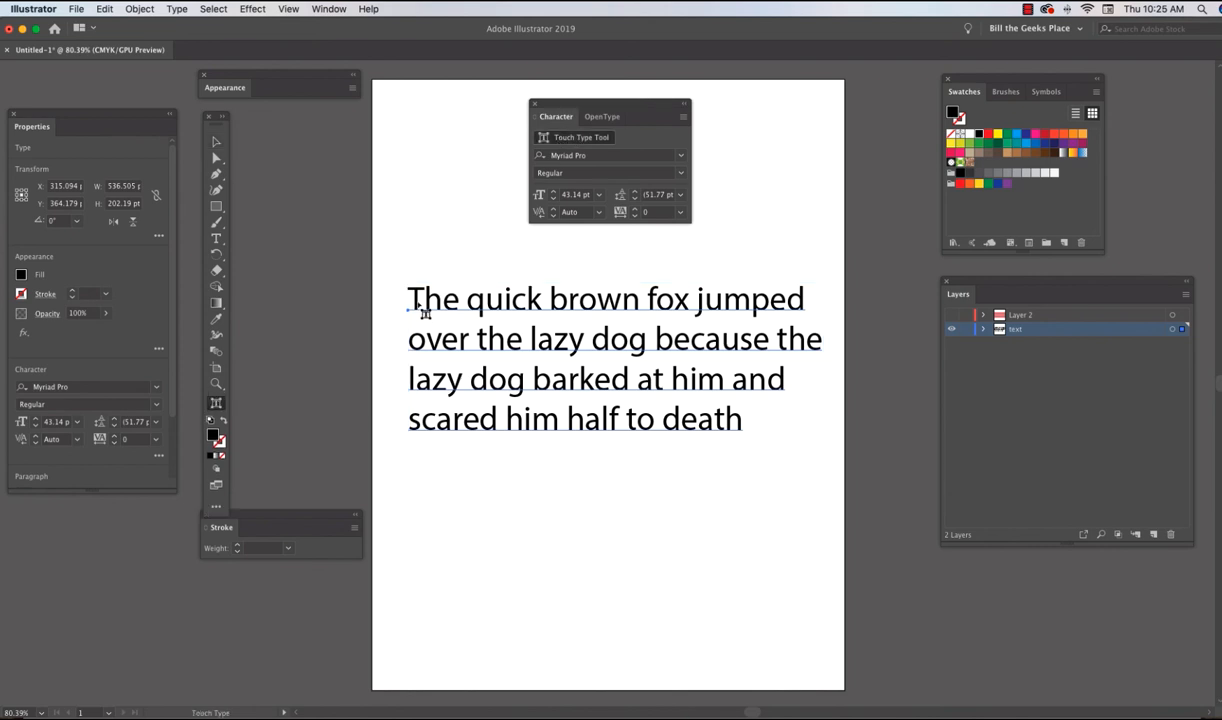
click(480, 308)
click(519, 385)
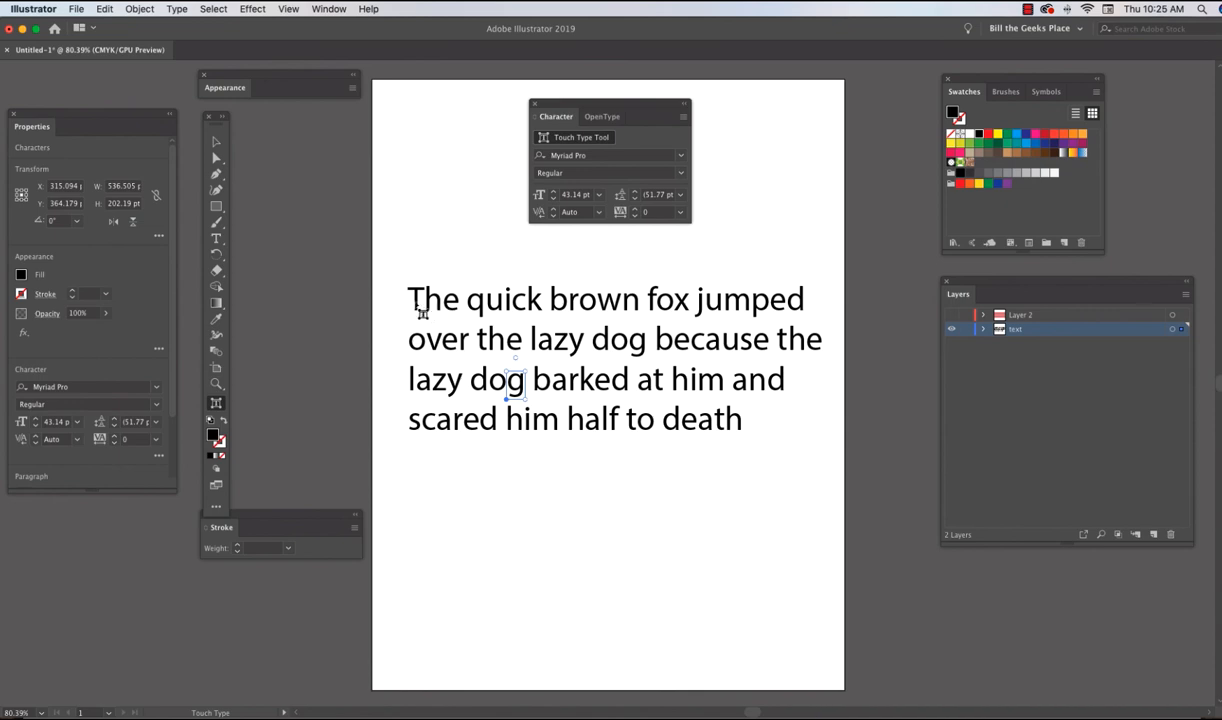
click(413, 300)
drag(430, 286, 448, 180)
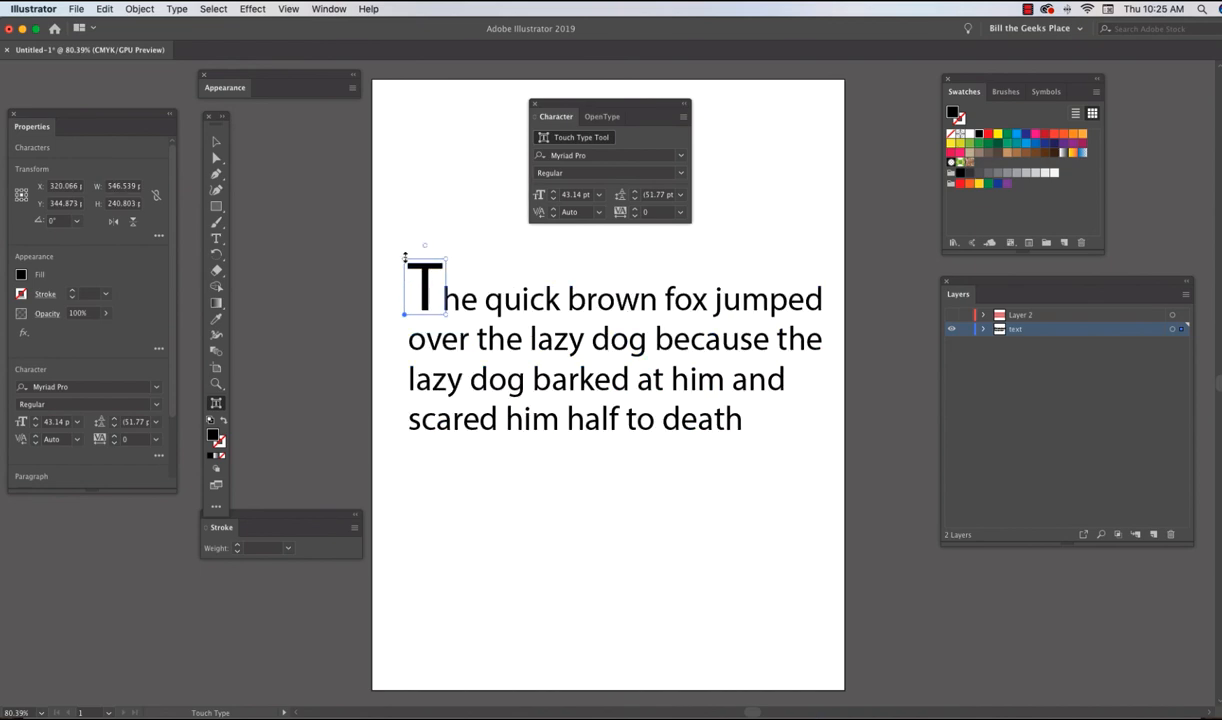
Rotate and resize the initial T with the Touch Type tool, leaving it upright and taller.
drag(423, 245, 424, 285)
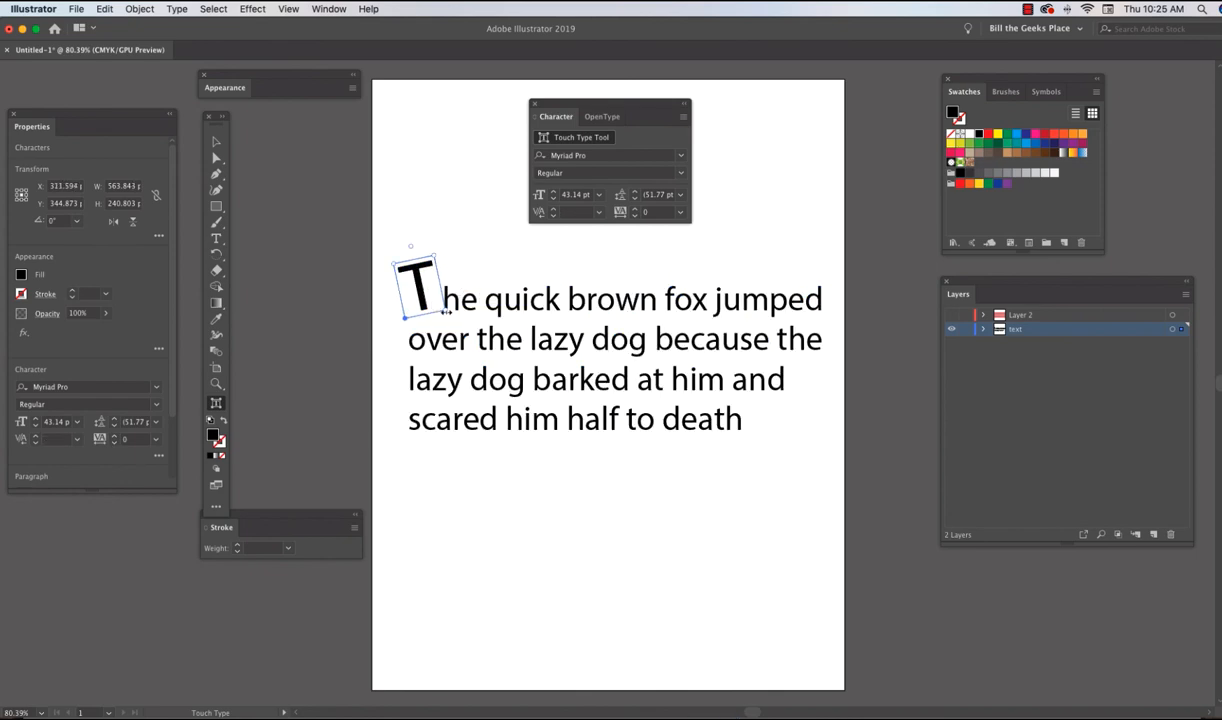
drag(434, 256, 403, 266)
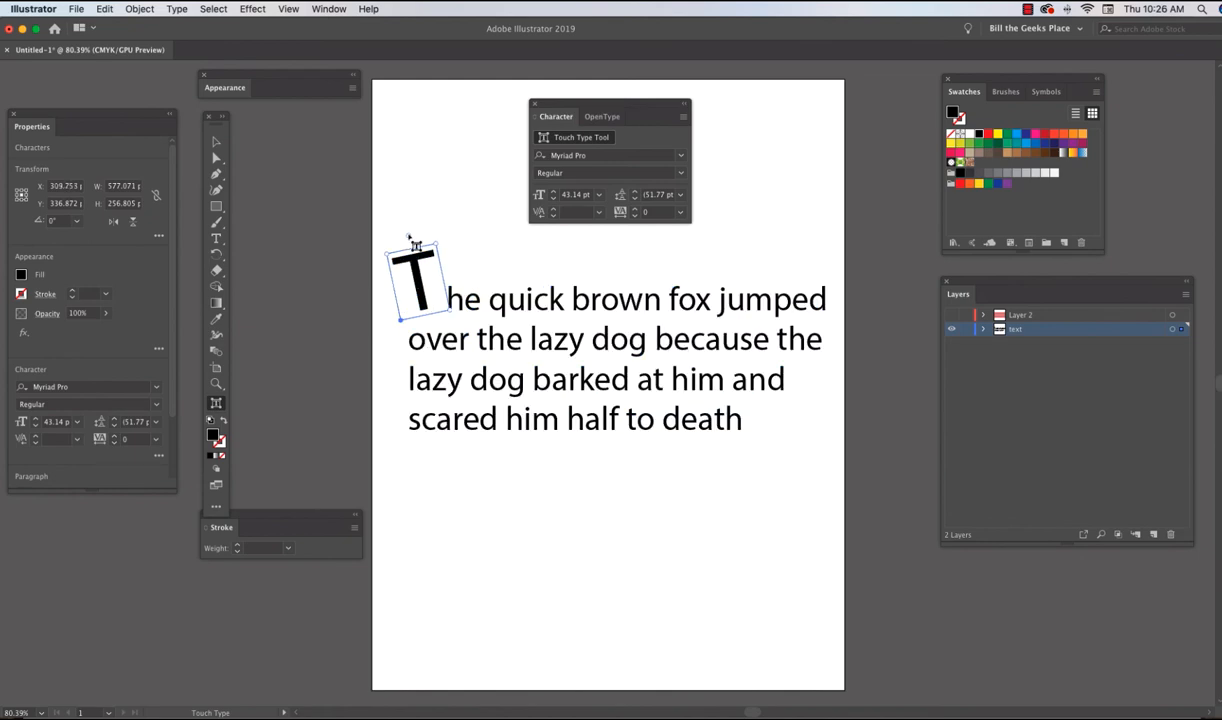
drag(408, 235, 412, 236)
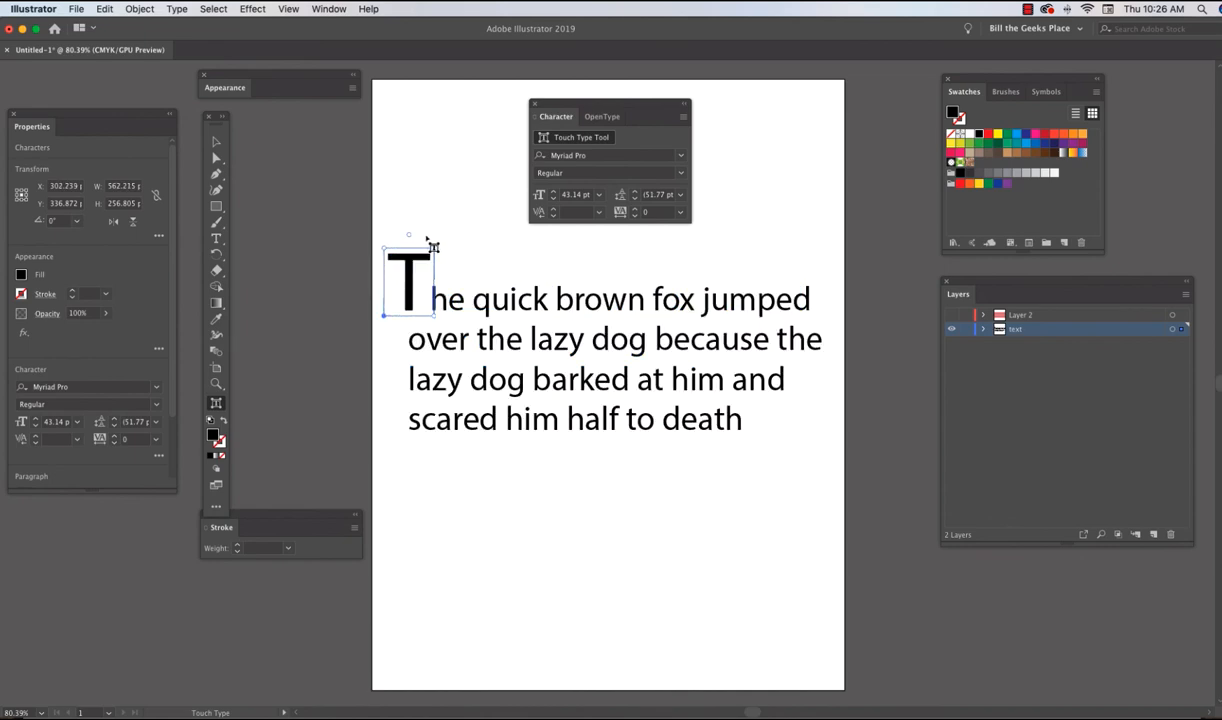